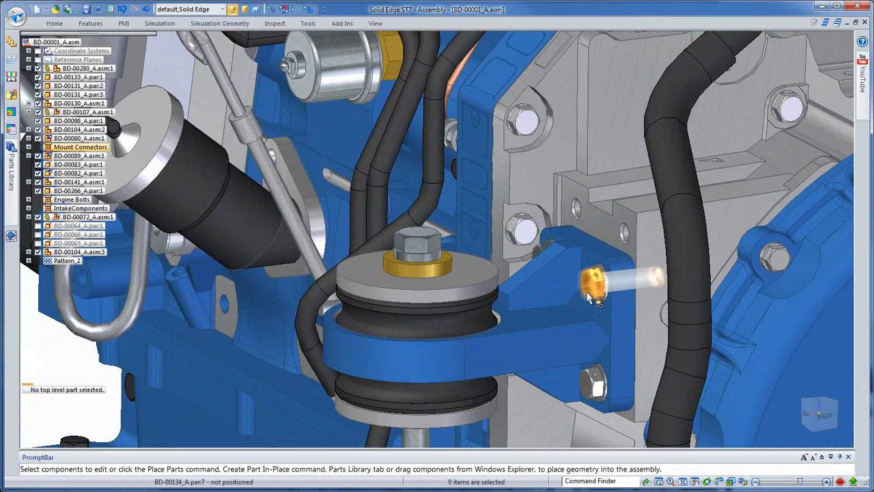
Select all bolts and washers identical to the pair on the engine mount bracket, plus the BD-00080_A rubber mount assembly.
{"action": "left_click", "coordinate": [589, 299]}
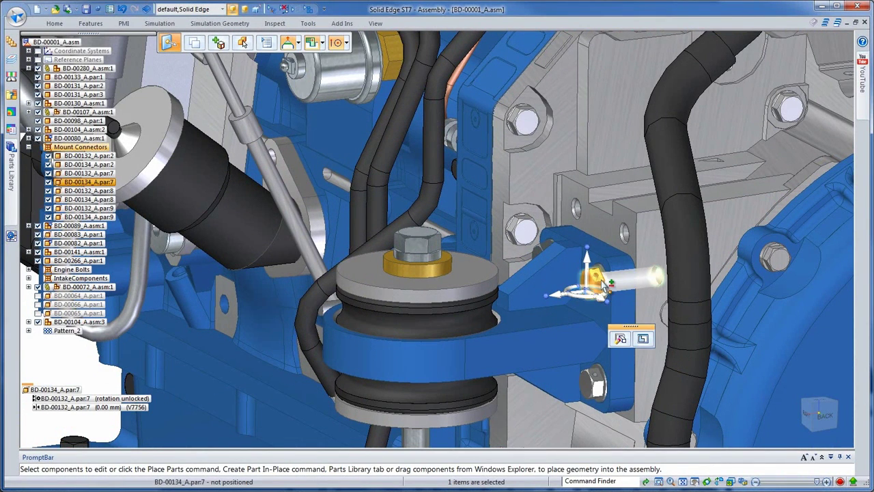
{"action": "left_click", "coordinate": [605, 275], "text": "ctrl"}
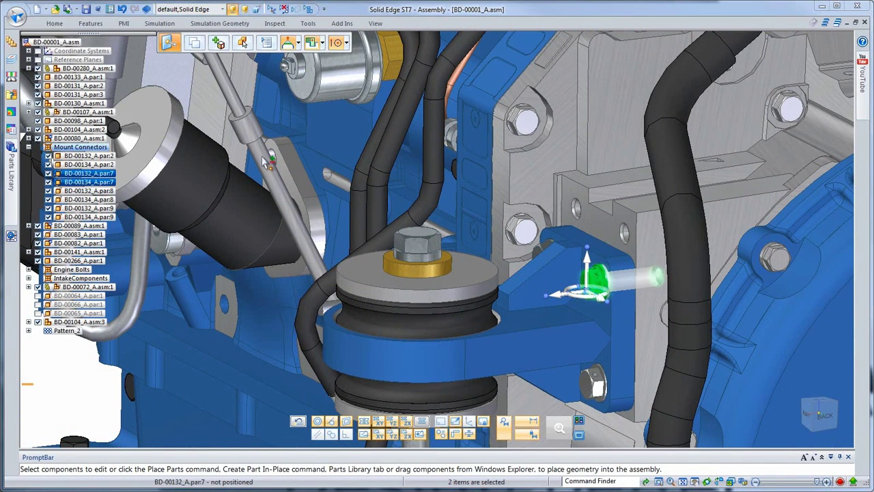
{"action": "left_click", "coordinate": [54, 23]}
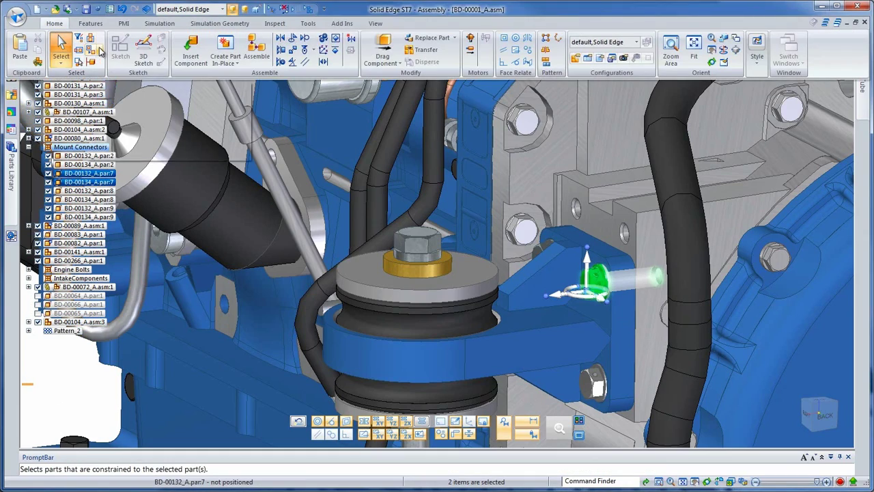
{"action": "left_click", "coordinate": [100, 52]}
{"action": "left_click", "coordinate": [117, 86]}
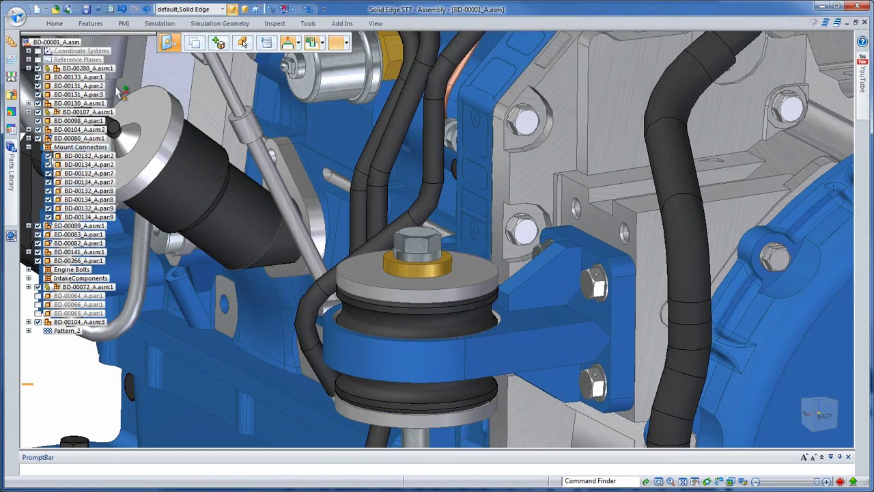
{"action": "middle_click_drag", "start_coordinate": [121, 90], "coordinate": [171, 180]}
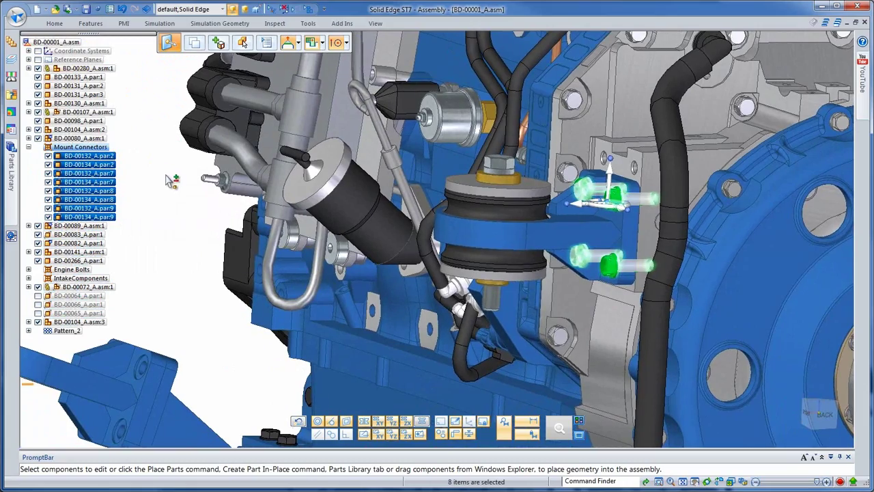
{"action": "left_click", "coordinate": [101, 140], "text": "ctrl"}
Duplicate the selected mount hardware from its bracket arm to the matching bracket arm on the opposite side of the engine.
{"action": "middle_click_drag", "start_coordinate": [165, 217], "coordinate": [748, 78]}
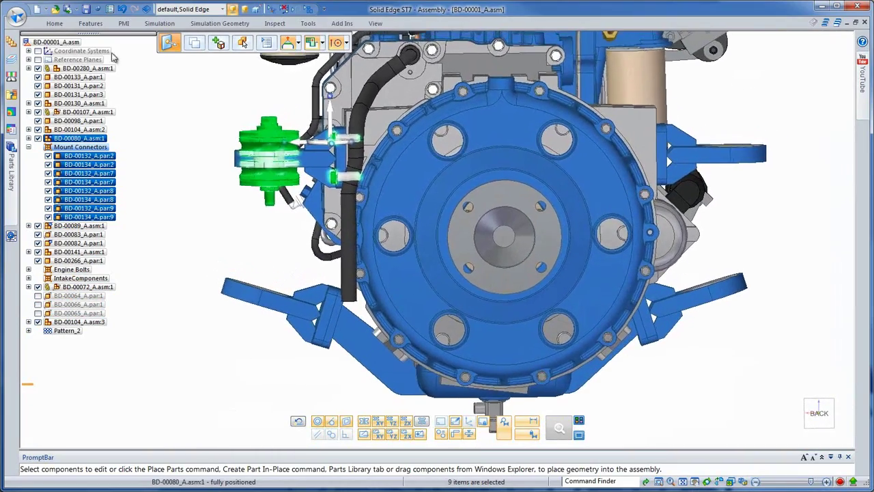
{"action": "left_click", "coordinate": [54, 23]}
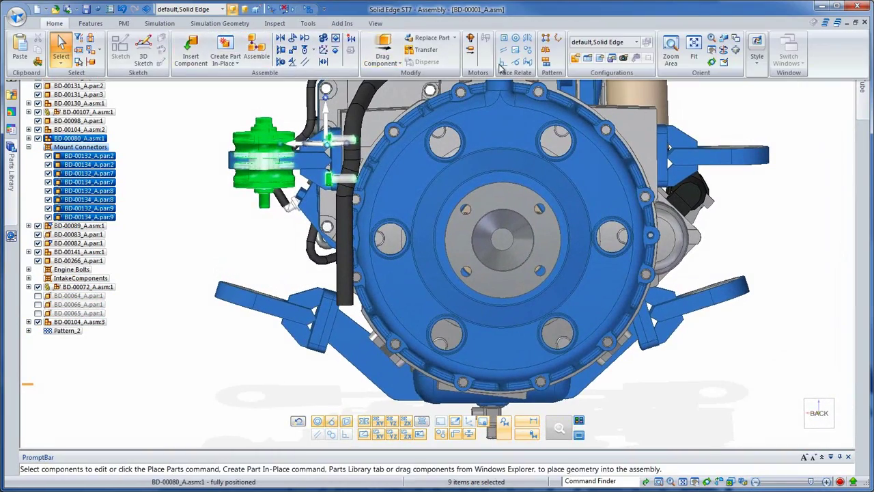
{"action": "left_click", "coordinate": [545, 50]}
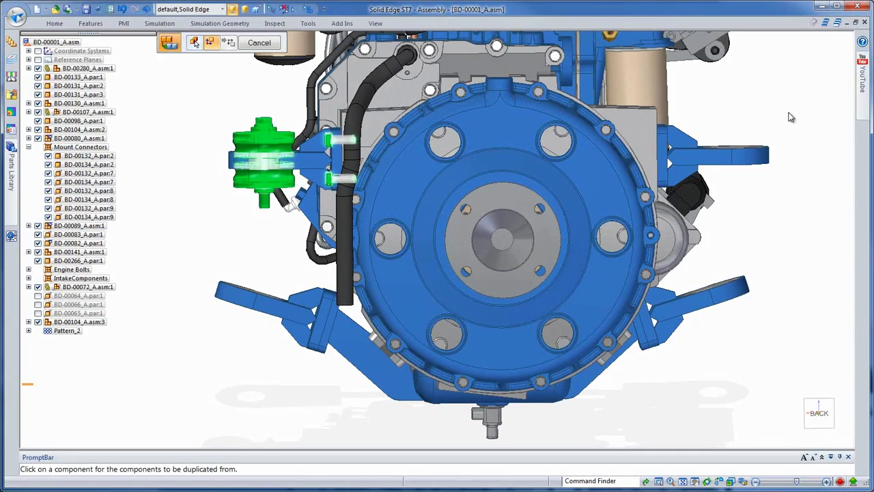
{"action": "scroll", "coordinate": [790, 118], "scroll_direction": "up", "scroll_amount": 2}
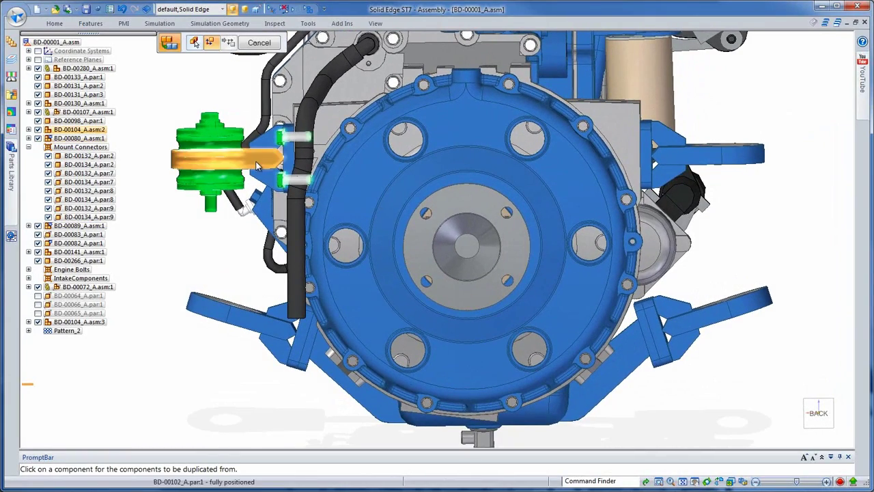
{"action": "left_click", "coordinate": [257, 165]}
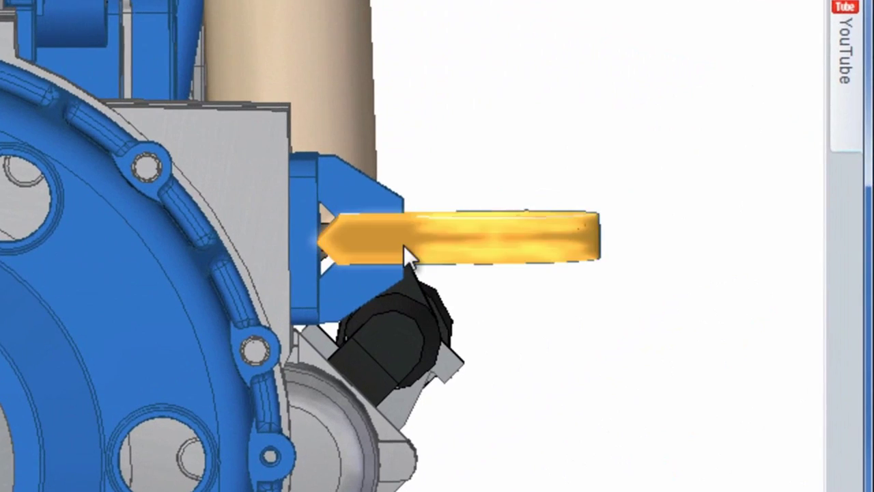
{"action": "left_click", "coordinate": [687, 156]}
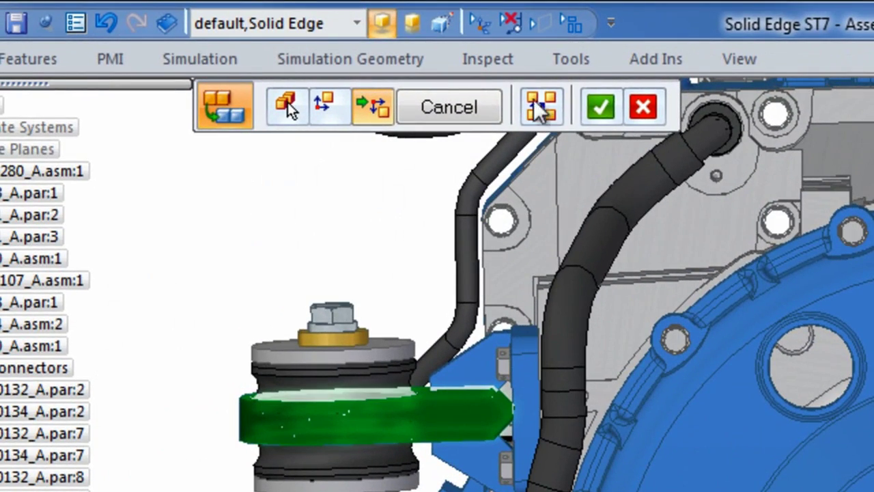
Include all other occurrences of the bracket arm as duplication targets and finish the component duplication.
{"action": "left_click", "coordinate": [539, 110]}
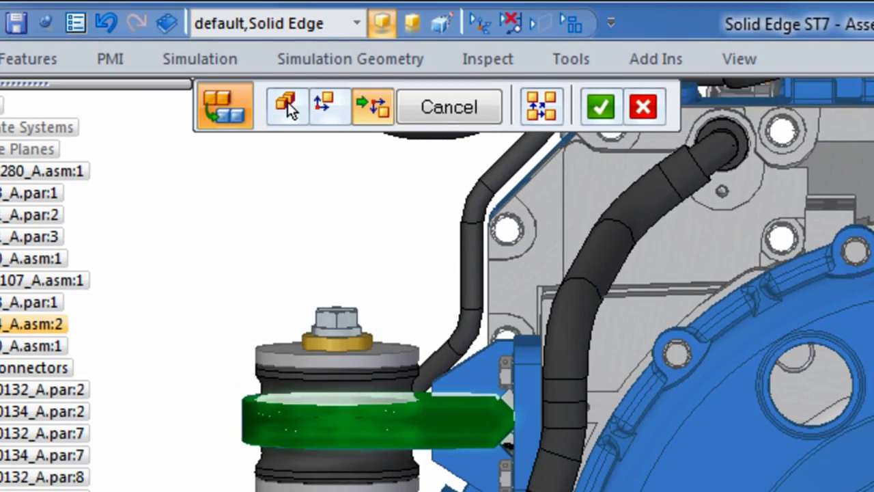
{"action": "key", "text": "Return"}
{"action": "left_click", "coordinate": [287, 102]}
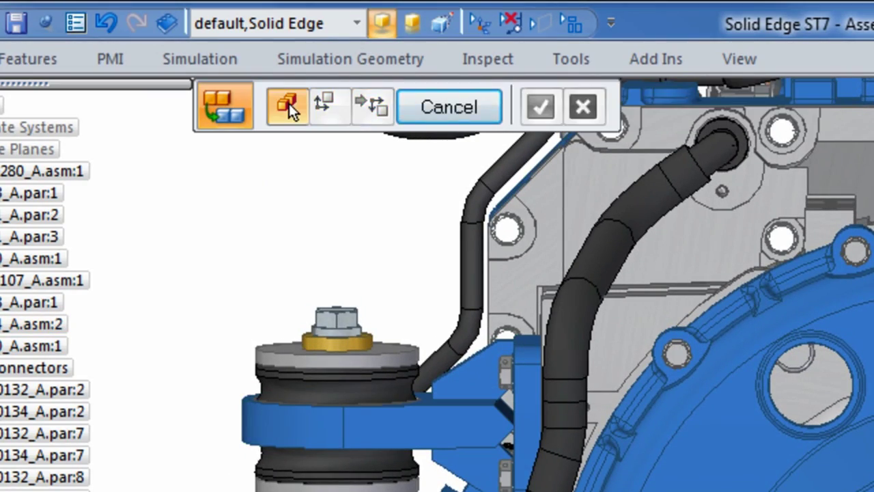
{"action": "key", "text": "Escape"}
{"action": "key", "text": "Escape"}
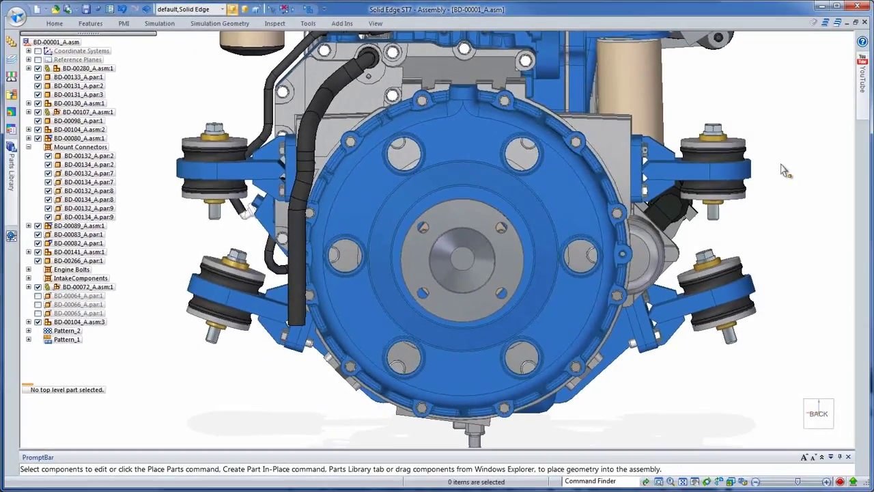
Collapse the Mount Connectors group and switch the display configuration to 3-Waste Gate.
{"action": "middle_click_drag", "start_coordinate": [785, 168], "coordinate": [532, 172]}
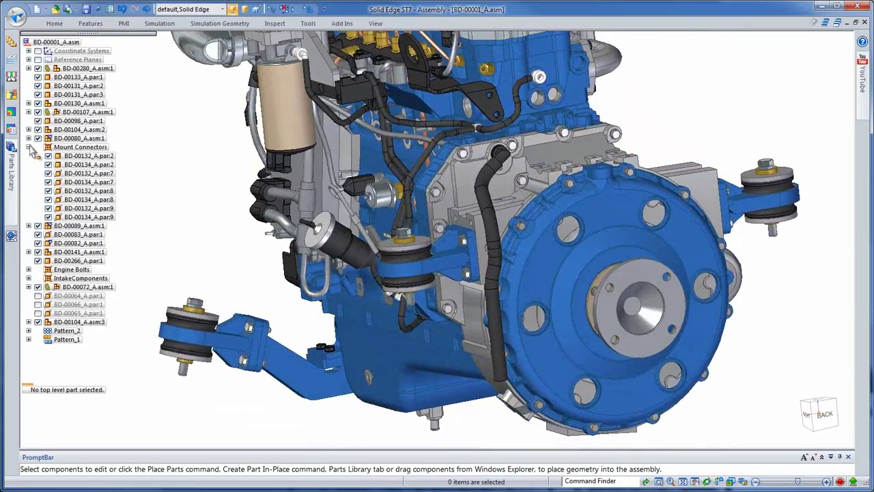
{"action": "left_click", "coordinate": [28, 147]}
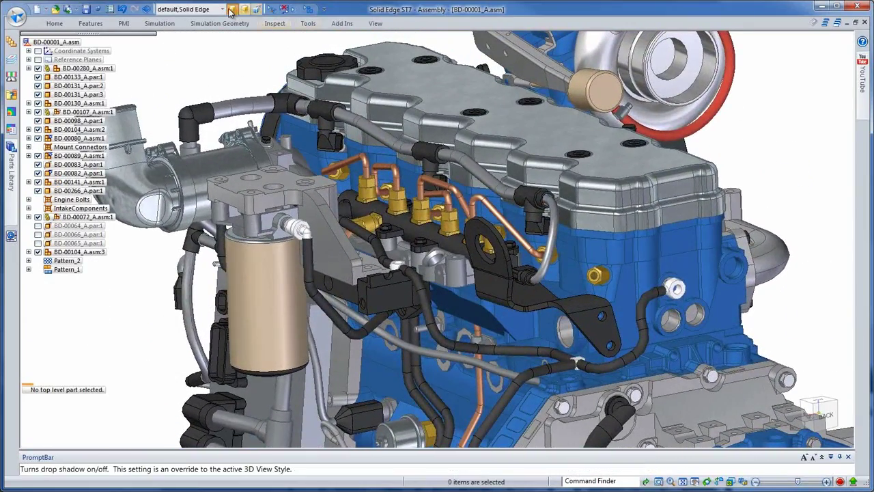
{"action": "left_click", "coordinate": [223, 10]}
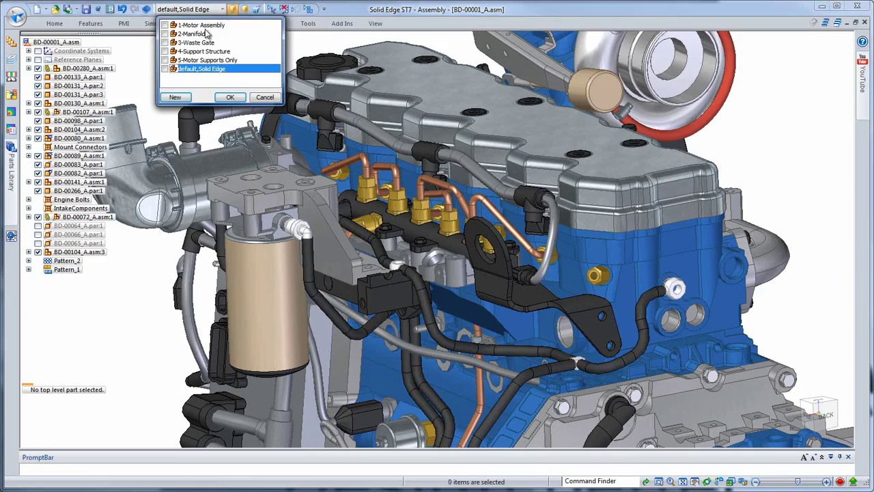
{"action": "left_click", "coordinate": [230, 97]}
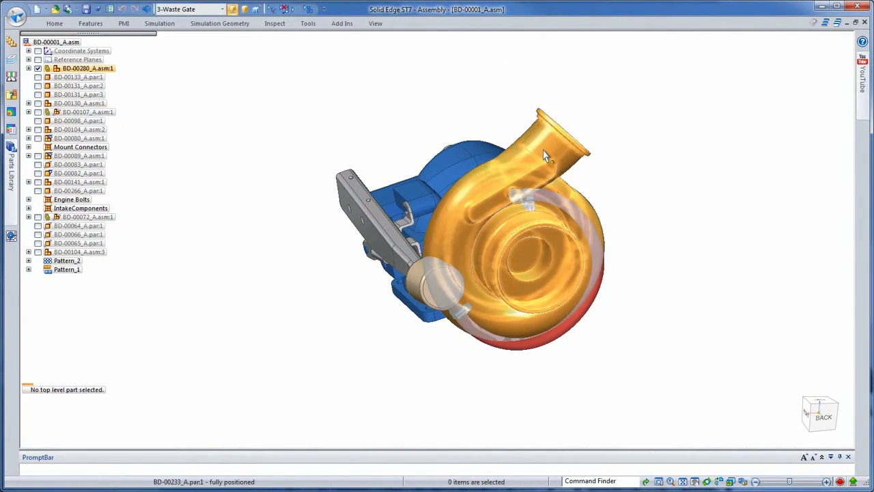
Select the turbocharger subassembly BD-00234_A.asm:1 and open it in its own window.
{"action": "left_click", "coordinate": [525, 205]}
{"action": "left_click", "coordinate": [118, 147]}
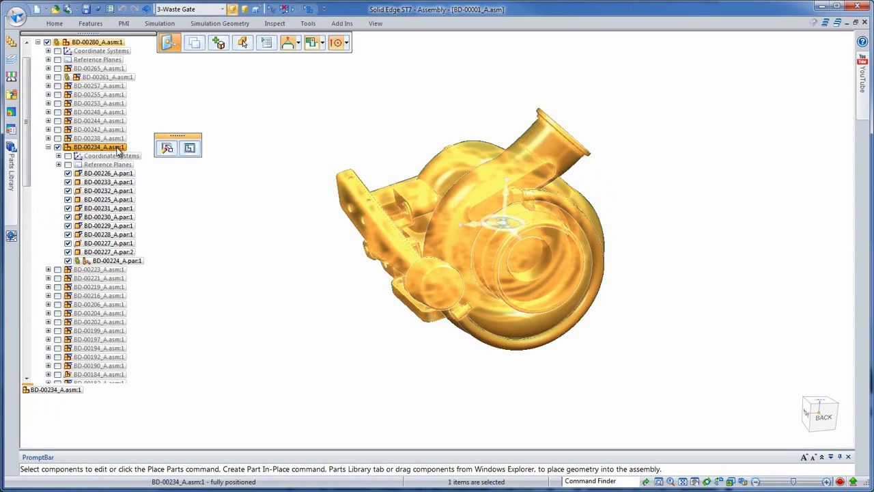
{"action": "right_click", "coordinate": [117, 147]}
{"action": "left_click", "coordinate": [149, 315]}
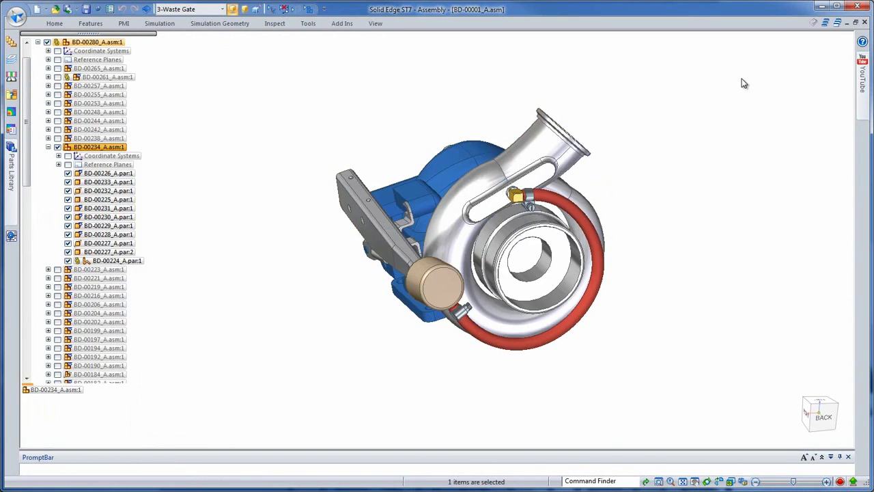
Send the turbocharger assembly in an isometric view to KeyShot for rendering.
{"action": "key", "text": "ctrl+i"}
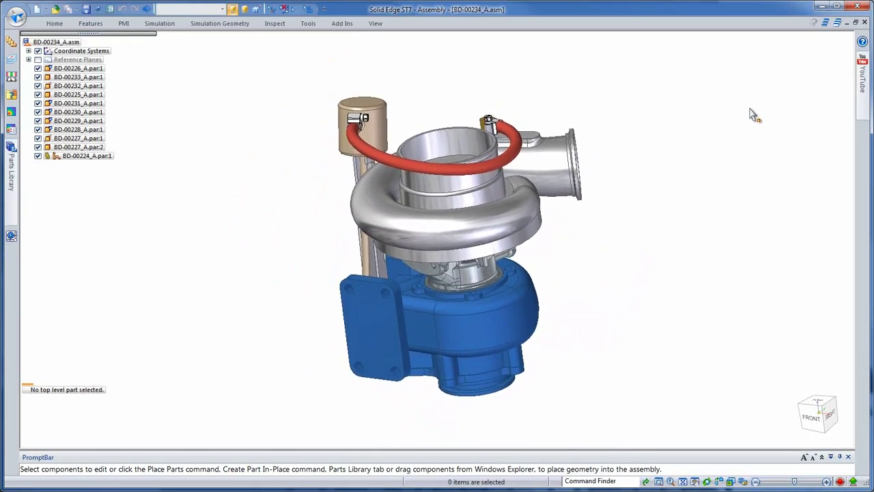
{"action": "left_click", "coordinate": [648, 51]}
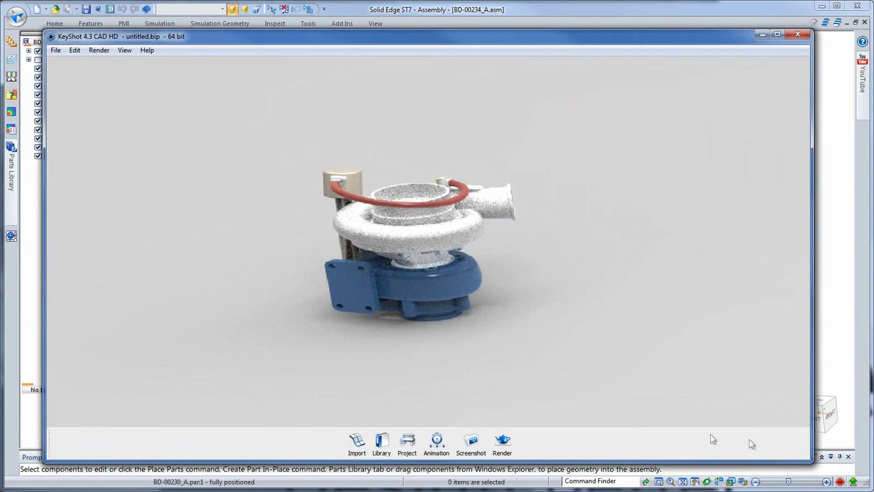
{"action": "left_click_drag", "start_coordinate": [314, 333], "coordinate": [269, 306]}
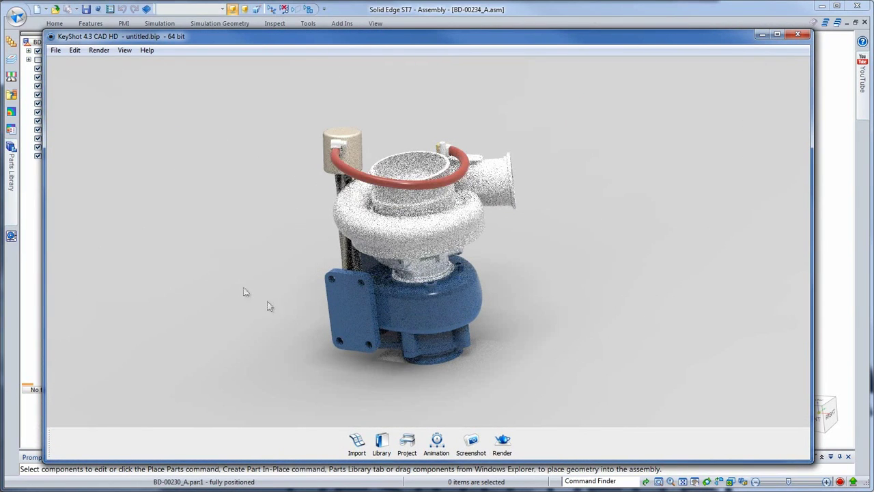
Apply _Turbo library materials: blue anodized to the lower housing, black chrome to the compressor housing and stainless steel to the centre section.
{"action": "left_click", "coordinate": [383, 444]}
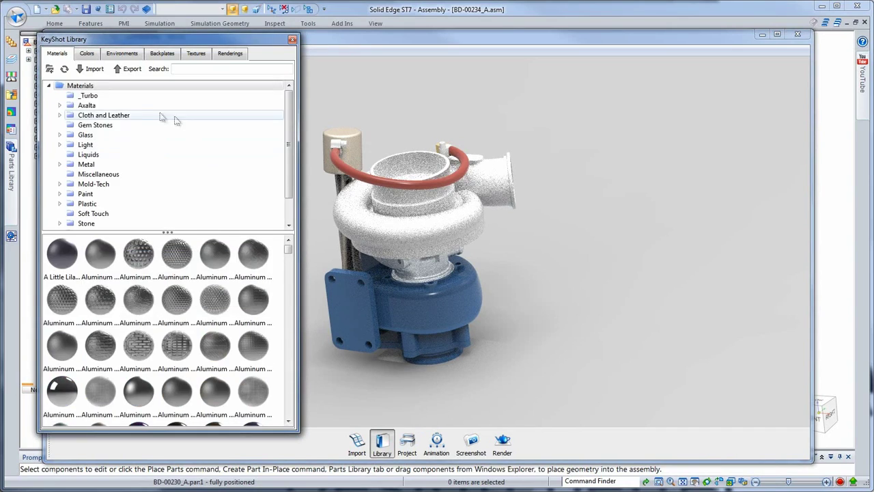
{"action": "left_click", "coordinate": [136, 94]}
{"action": "left_click_drag", "start_coordinate": [62, 254], "coordinate": [430, 318]}
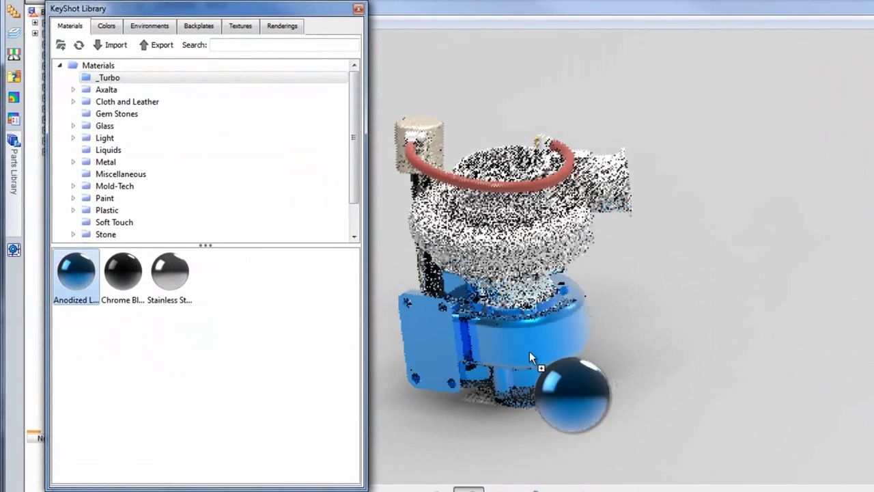
{"action": "left_click_drag", "start_coordinate": [530, 351], "coordinate": [530, 352]}
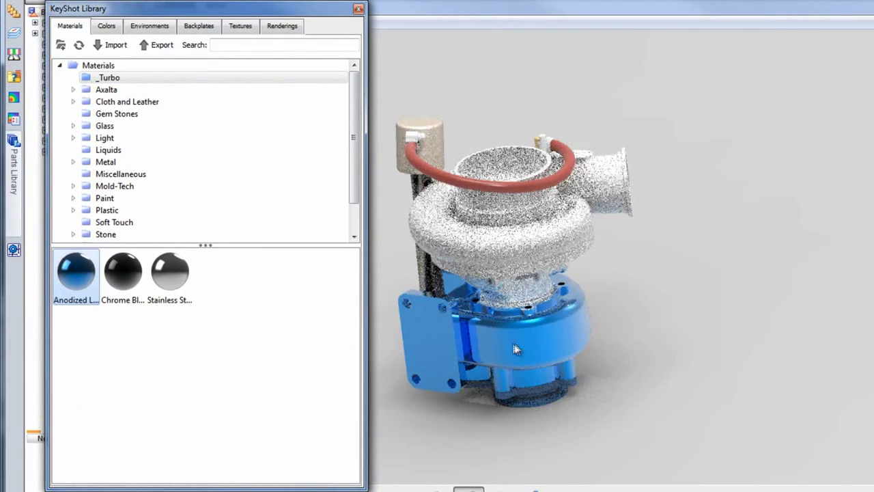
{"action": "left_click_drag", "start_coordinate": [123, 272], "coordinate": [444, 230]}
{"action": "left_click_drag", "start_coordinate": [170, 272], "coordinate": [518, 290]}
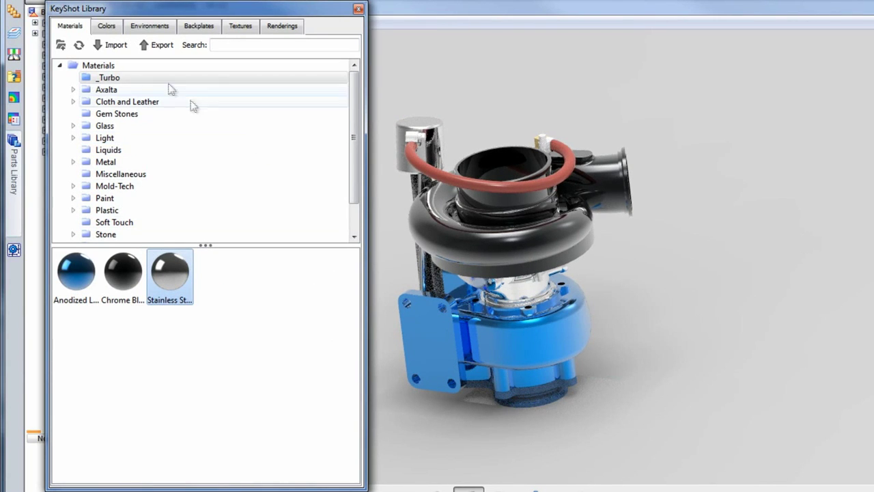
Browse the KeyShot library's colors, environments and backplates, and return to the turbocharger assembly in Solid Edge.
{"action": "left_click", "coordinate": [109, 26]}
{"action": "left_click", "coordinate": [142, 26]}
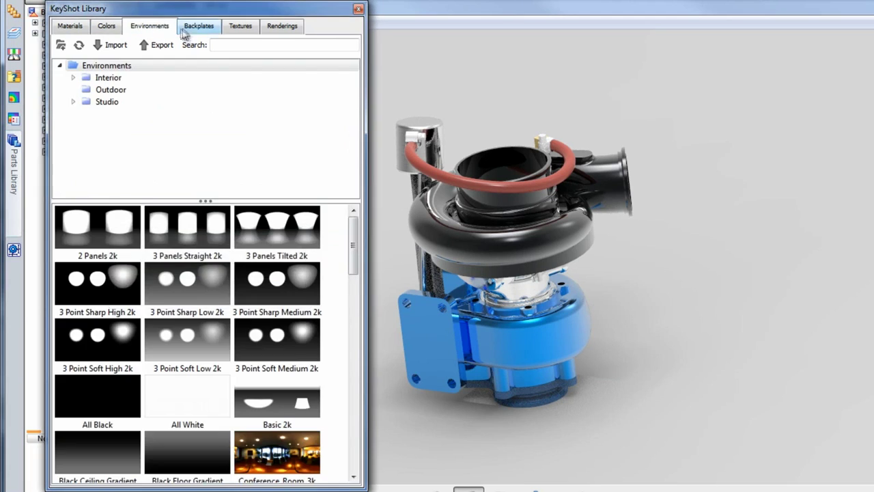
{"action": "left_click", "coordinate": [199, 27]}
{"action": "left_click", "coordinate": [358, 10]}
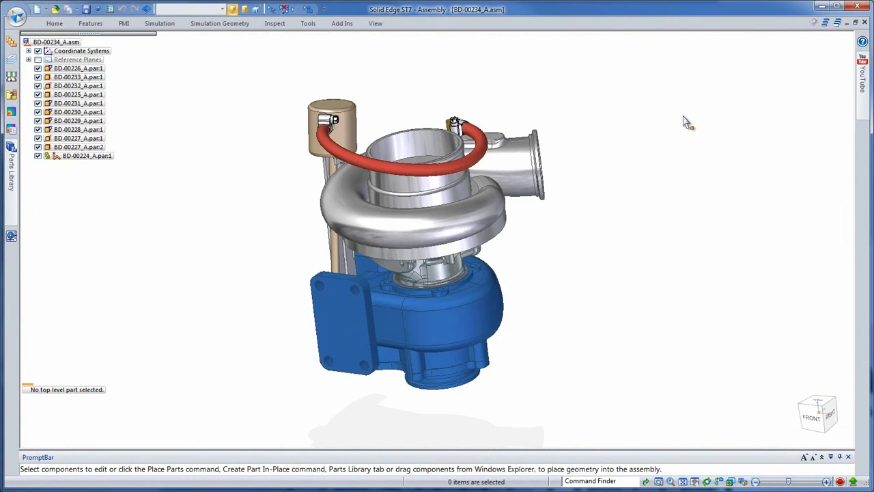
Try rotating the red hose's end fitting and clamp about the centre of the round canister.
{"action": "middle_click_drag", "start_coordinate": [683, 114], "coordinate": [243, 263]}
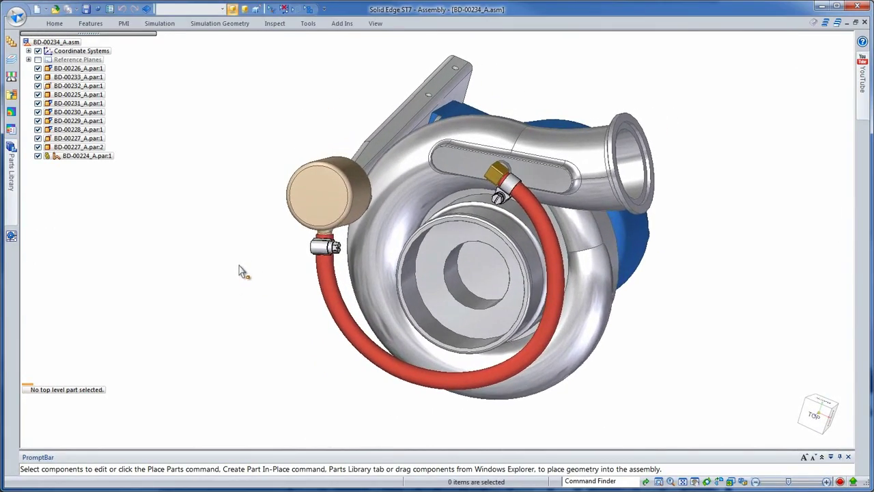
{"action": "left_click_drag", "start_coordinate": [363, 220], "coordinate": [239, 295]}
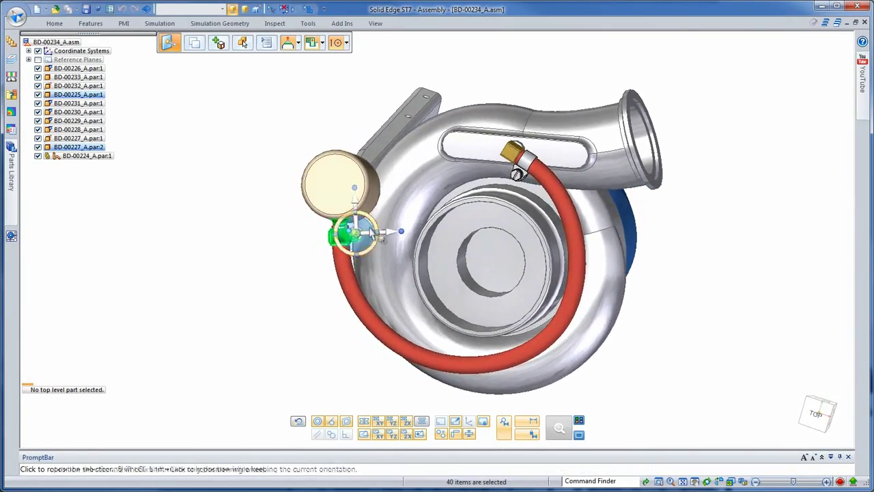
{"action": "left_click", "coordinate": [367, 242]}
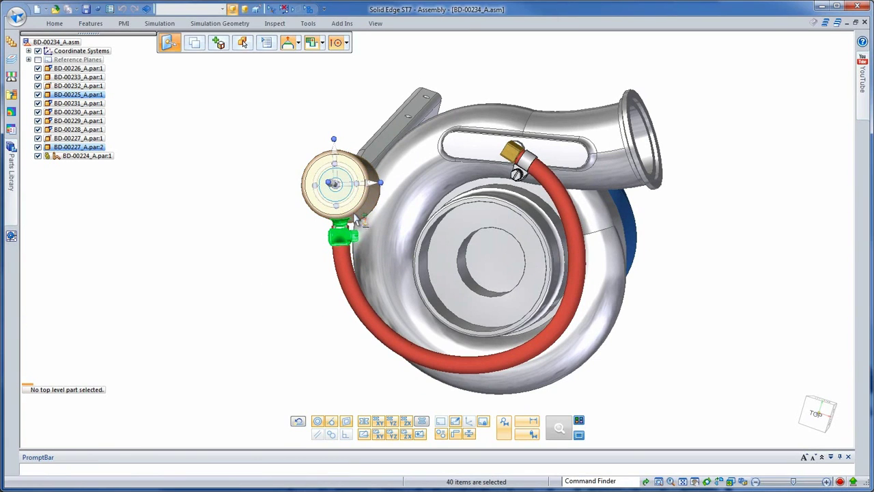
{"action": "left_click", "coordinate": [381, 183]}
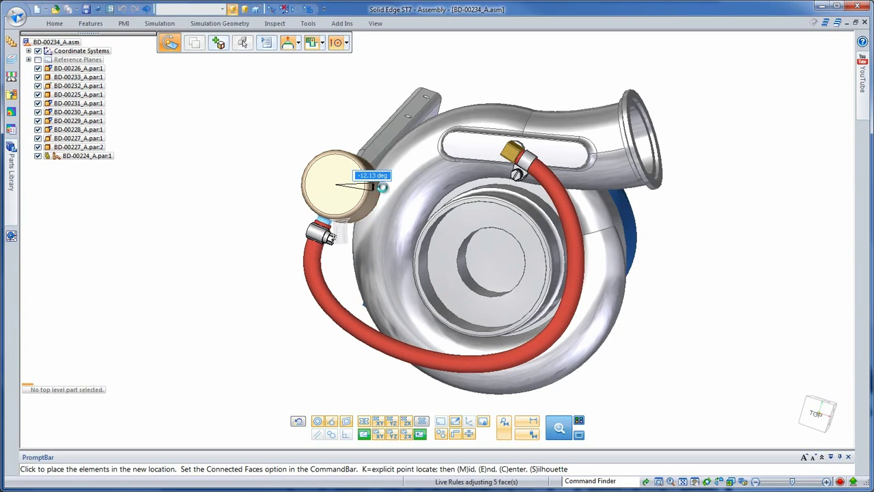
{"action": "left_click", "coordinate": [378, 123]}
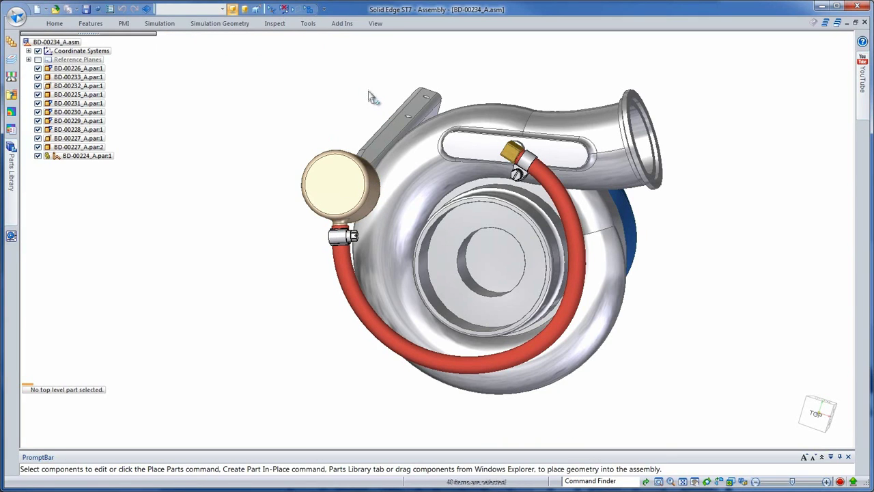
Edit the red hose's path in XpresRoute and fix its curve length at 370 mm.
{"action": "left_click", "coordinate": [303, 26]}
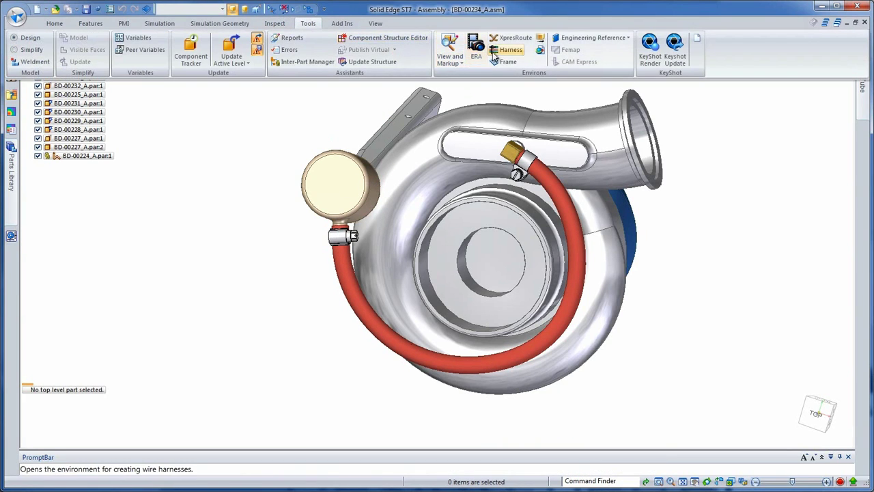
{"action": "left_click", "coordinate": [512, 39]}
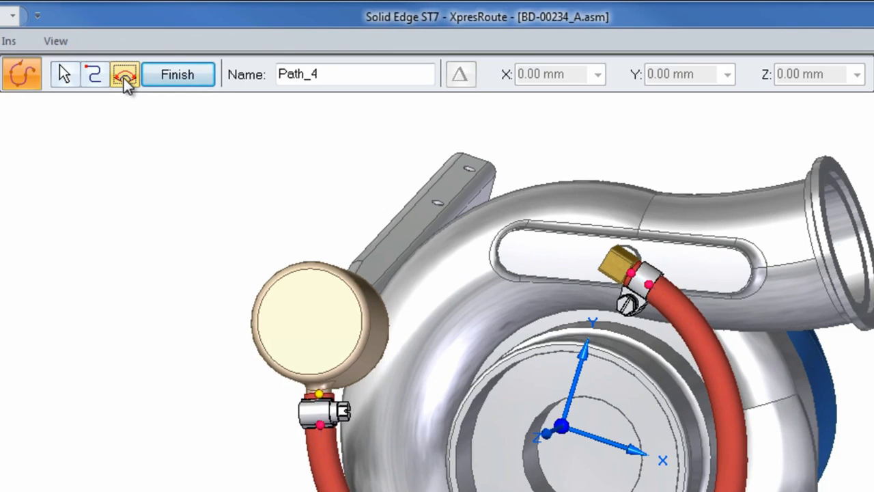
{"action": "left_click", "coordinate": [123, 78]}
{"action": "left_click", "coordinate": [481, 109]}
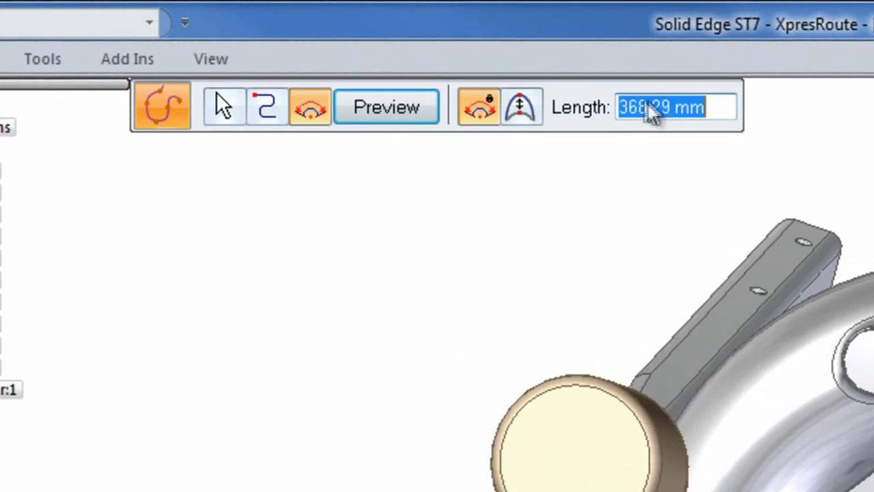
{"action": "type", "text": "370"}
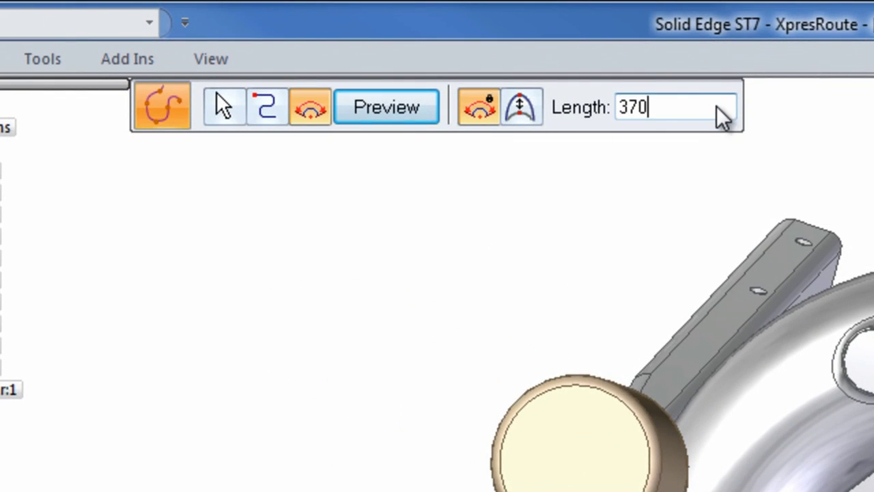
{"action": "key", "text": "Return"}
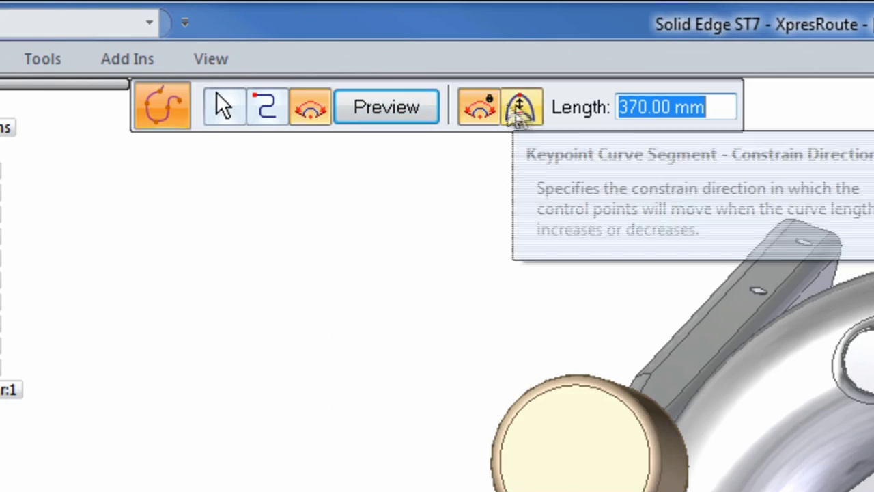
Constrain the hose curve's length change to the X axis direction and finish the path.
{"action": "left_click", "coordinate": [521, 112]}
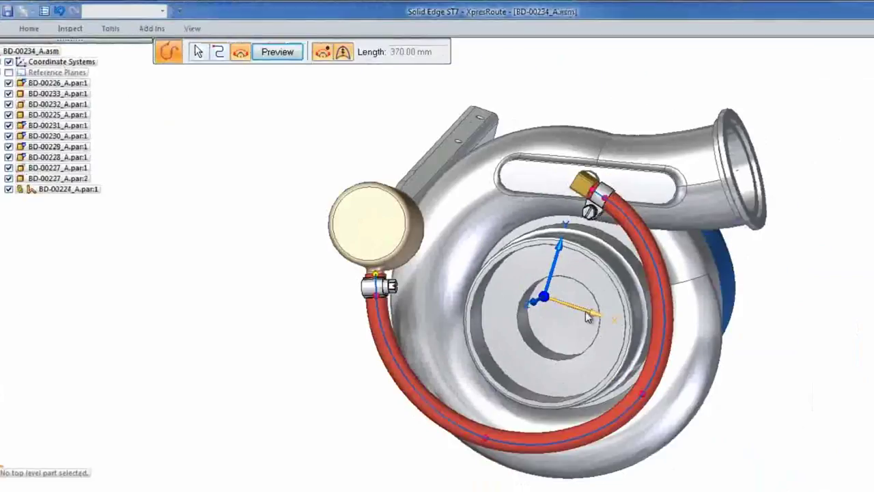
{"action": "left_click", "coordinate": [589, 316]}
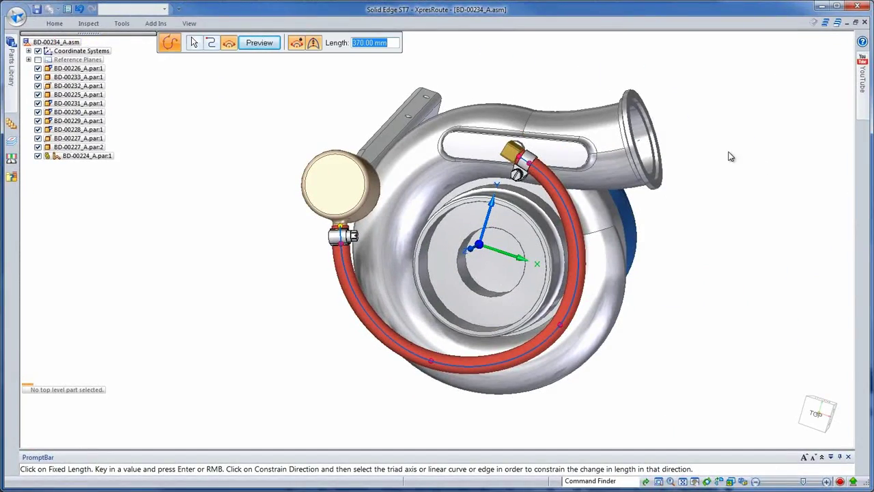
{"action": "key", "text": "Return"}
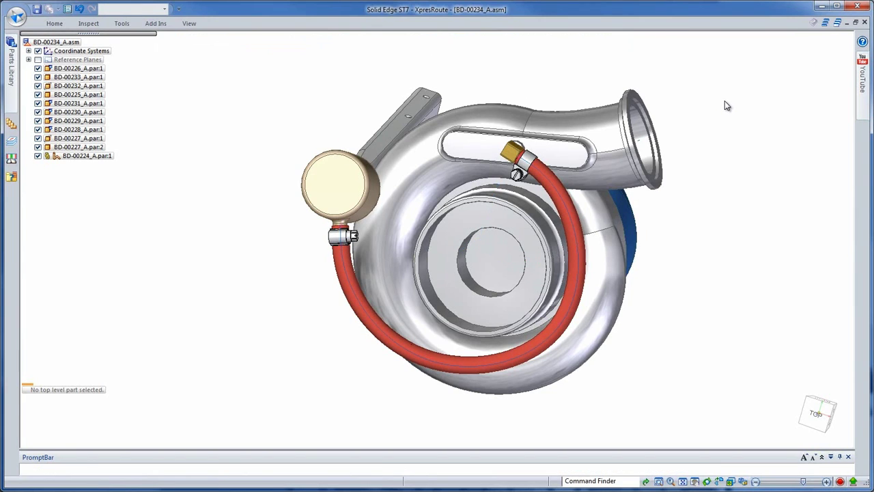
{"action": "key", "text": "Escape"}
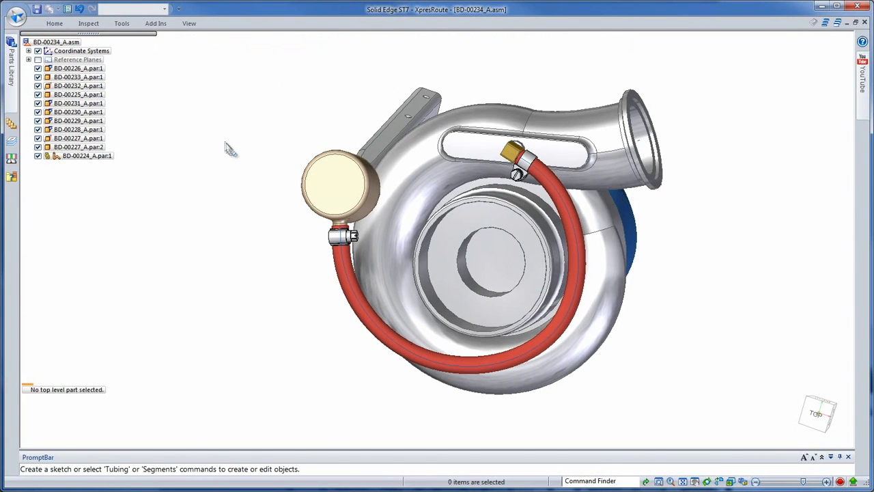
Return to the assembly and rotate the red hose's end fitting and clamp about the round canister's centre.
{"action": "right_click", "coordinate": [228, 148]}
{"action": "left_click", "coordinate": [198, 113]}
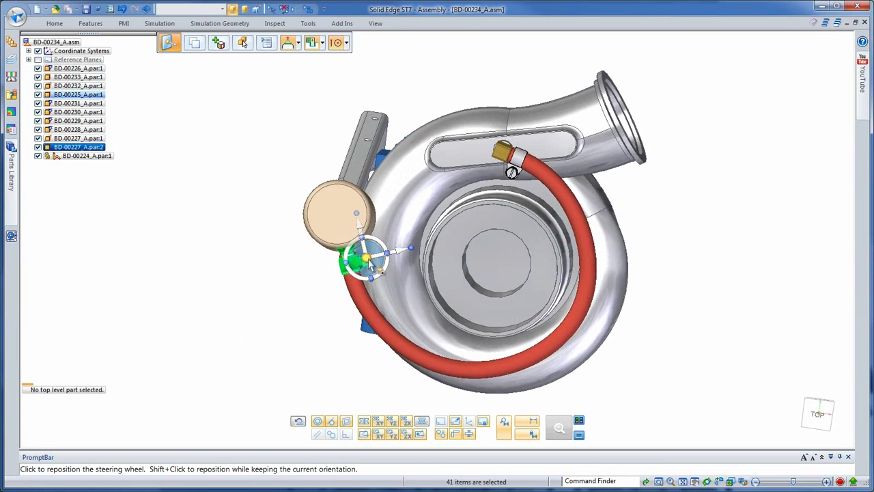
{"action": "left_click", "coordinate": [401, 85]}
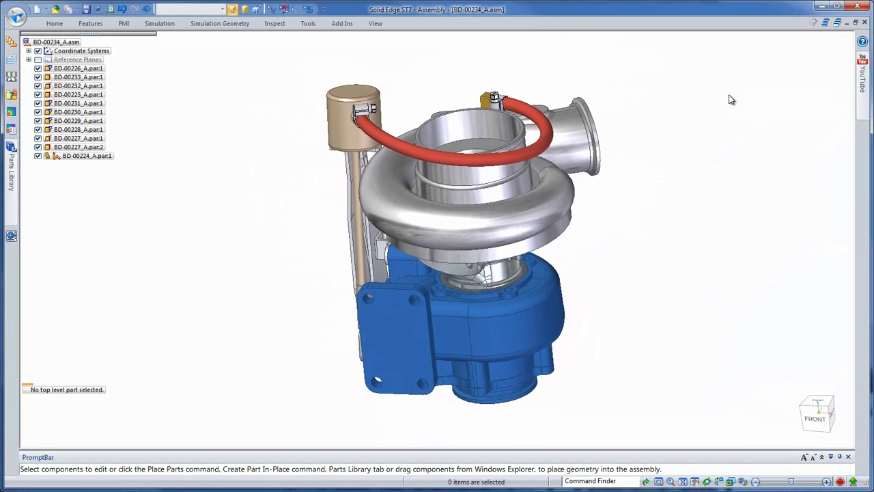
Update the KeyShot rendering with the edited turbocharger assembly, and close KeyShot, discarding the changes.
{"action": "left_click", "coordinate": [308, 23]}
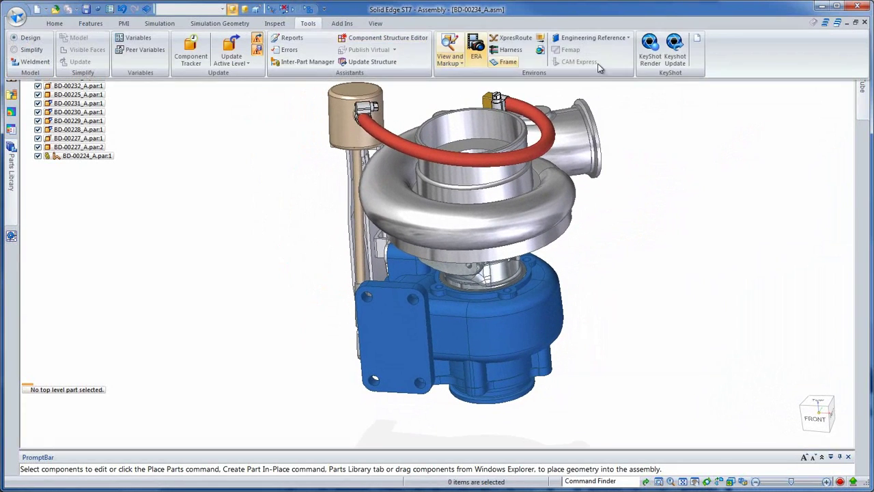
{"action": "left_click", "coordinate": [679, 55]}
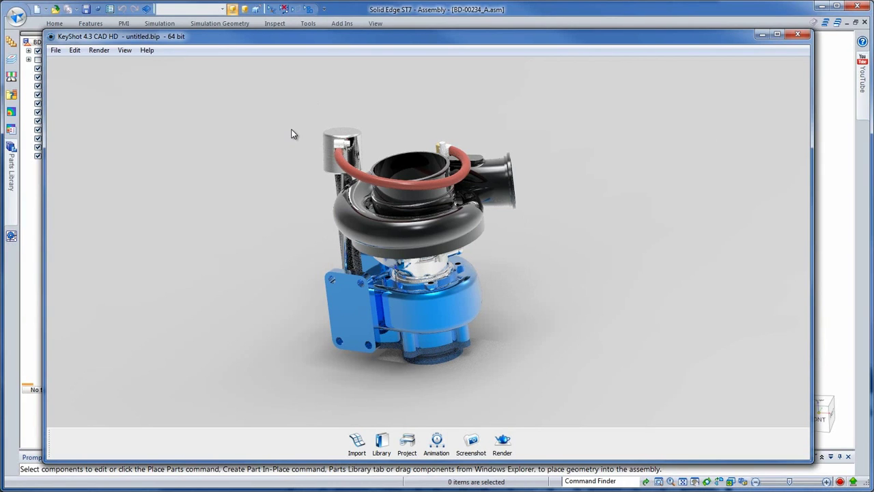
{"action": "left_click", "coordinate": [797, 36]}
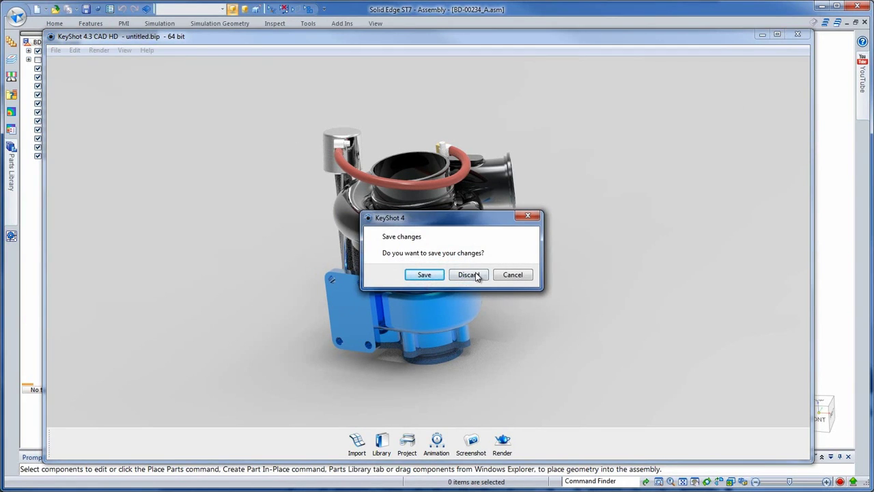
{"action": "left_click", "coordinate": [469, 275]}
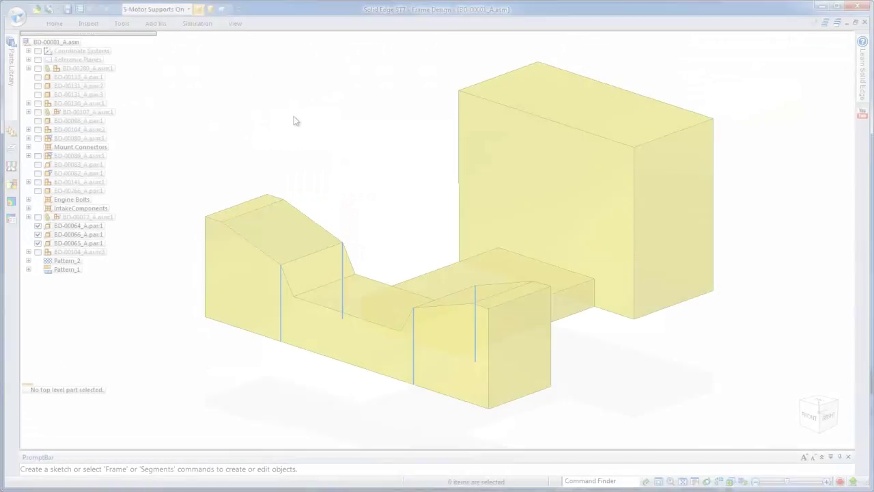
Build a SquareTubing 50x50x4 frame along all edges of the tall box body, using the YZ preferred orientation.
{"action": "right_click", "coordinate": [293, 118]}
{"action": "left_click", "coordinate": [294, 146]}
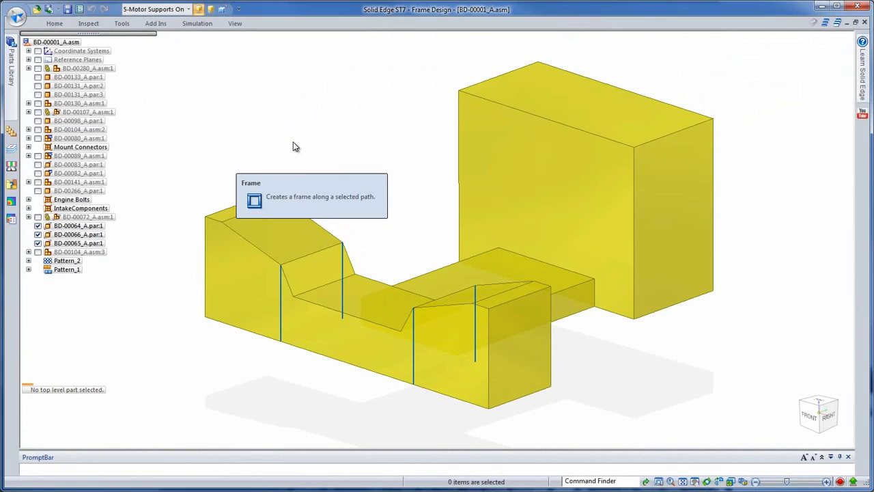
{"action": "left_click", "coordinate": [194, 44]}
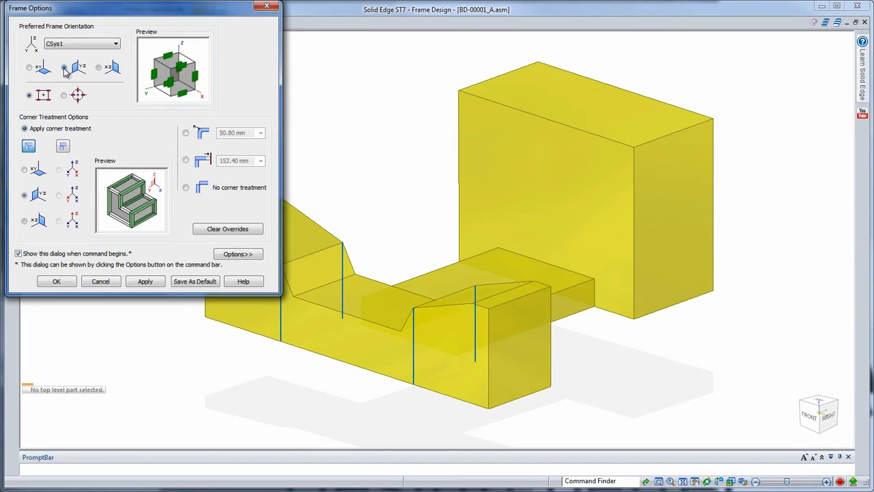
{"action": "left_click", "coordinate": [58, 281]}
{"action": "left_click", "coordinate": [513, 41]}
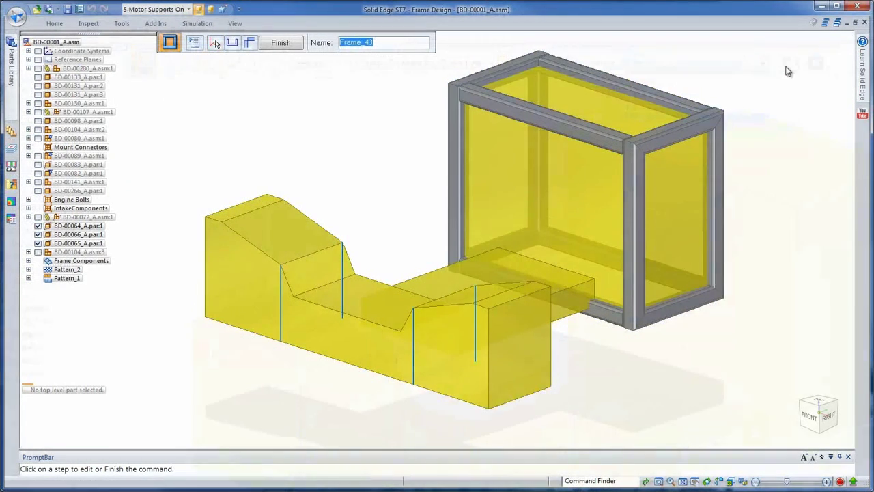
Edit the tall box frame's path with single-edge selection, removing the upper front edge facing the long body.
{"action": "left_click", "coordinate": [215, 43]}
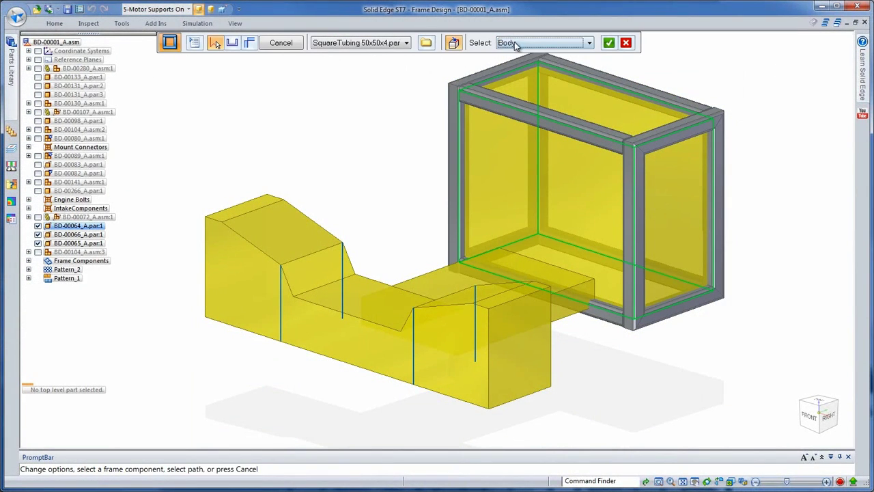
{"action": "left_click", "coordinate": [517, 43]}
{"action": "left_click", "coordinate": [516, 53]}
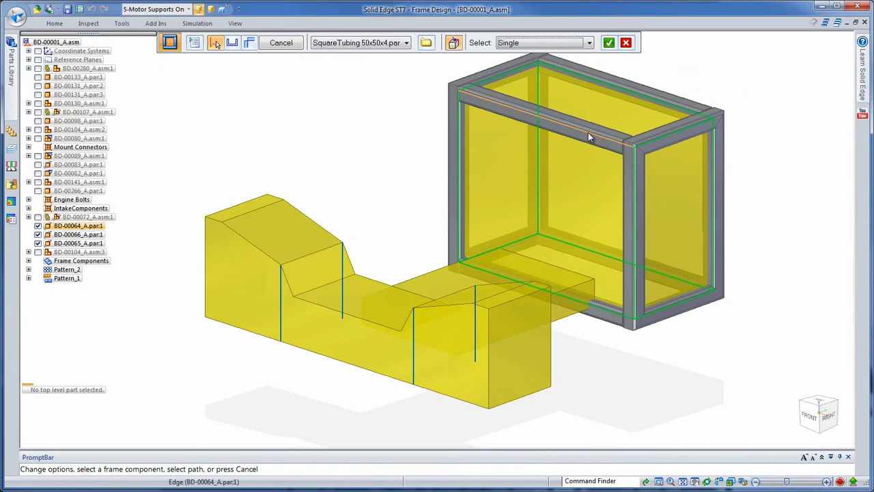
{"action": "right_click", "coordinate": [722, 91]}
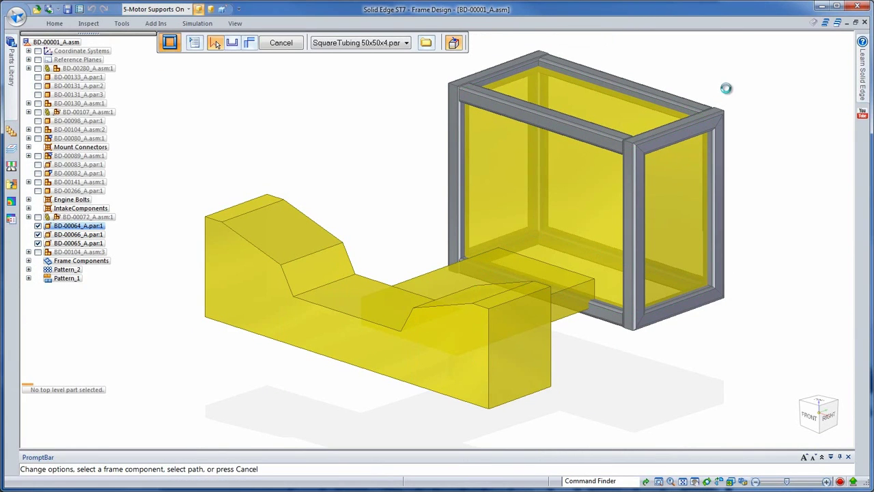
{"action": "left_click", "coordinate": [284, 44]}
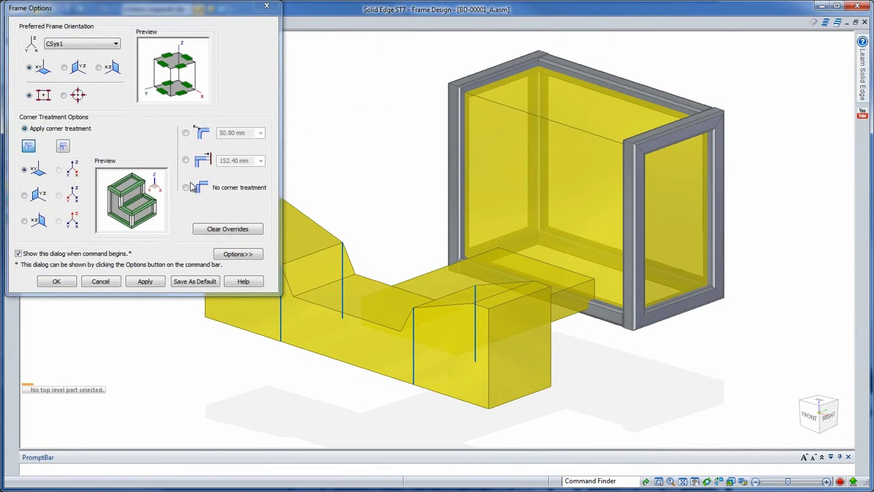
Frame the bottom face of the long stepped body, using XY orientation, face selection and no options dialog at command start.
{"action": "left_click", "coordinate": [54, 282]}
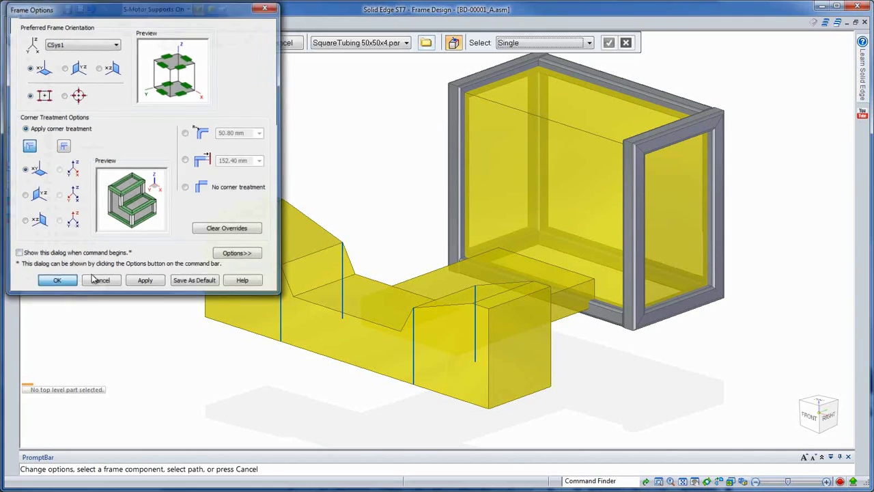
{"action": "left_click", "coordinate": [533, 72]}
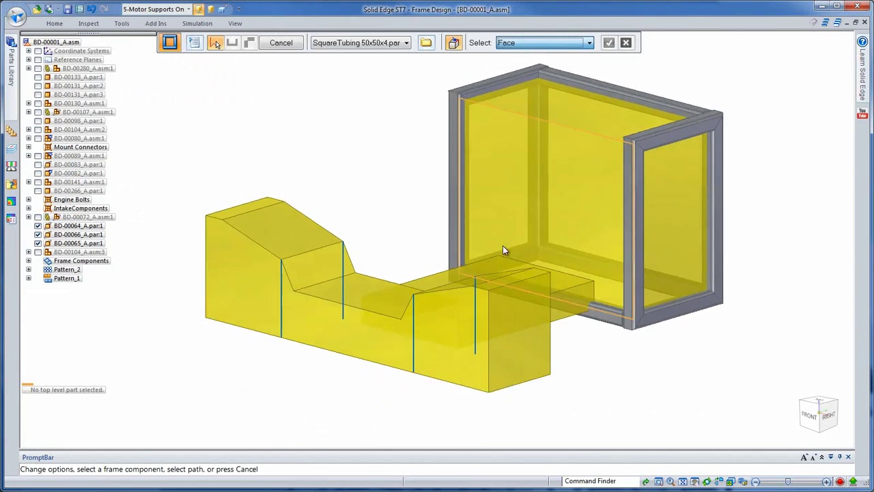
{"action": "middle_click_drag", "start_coordinate": [503, 250], "coordinate": [465, 94]}
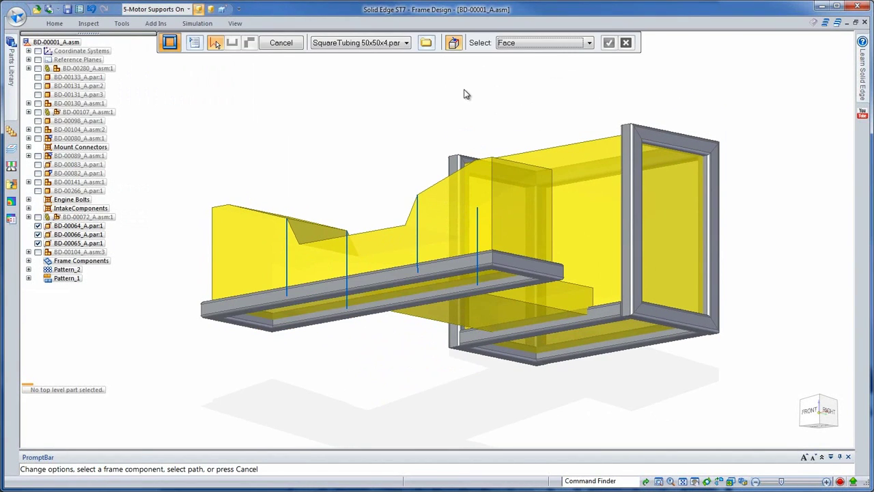
Frame the long body's front side face, adding the two vertical sketch lines and excluding the dip's edges between them.
{"action": "left_click", "coordinate": [257, 242]}
{"action": "left_click", "coordinate": [588, 43]}
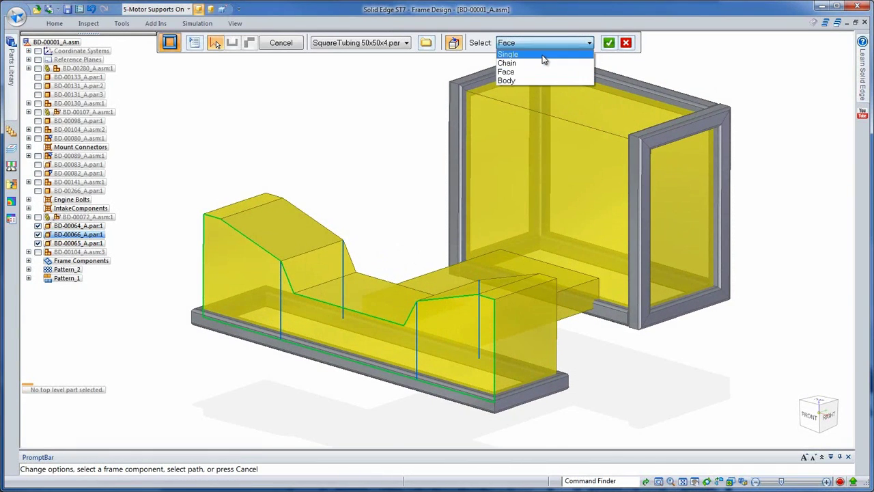
{"action": "left_click", "coordinate": [543, 55]}
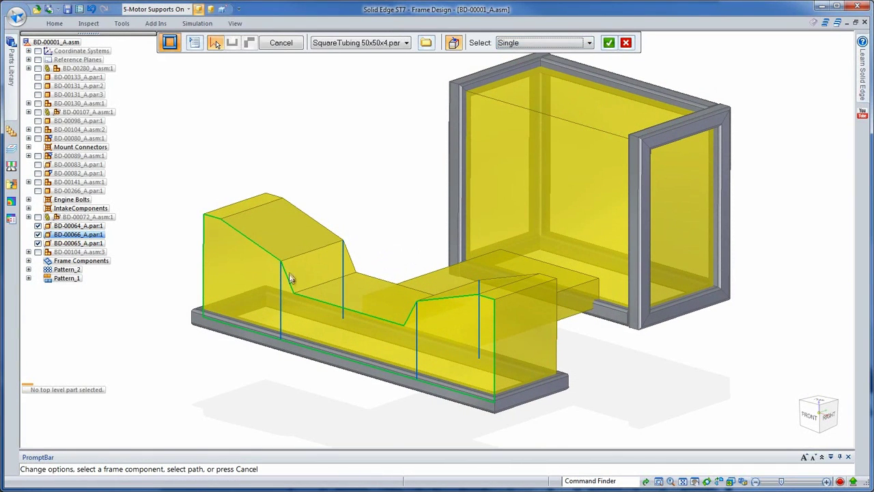
{"action": "left_click", "coordinate": [418, 324]}
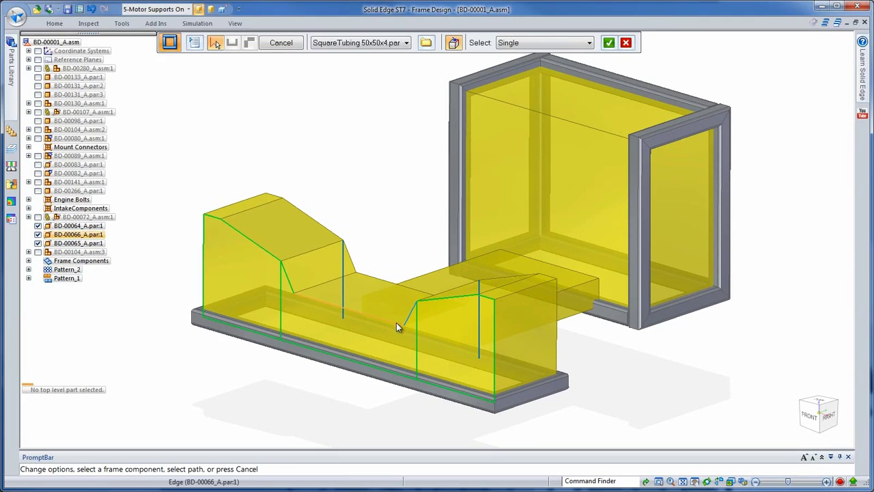
{"action": "left_click", "coordinate": [293, 285]}
{"action": "right_click", "coordinate": [368, 133]}
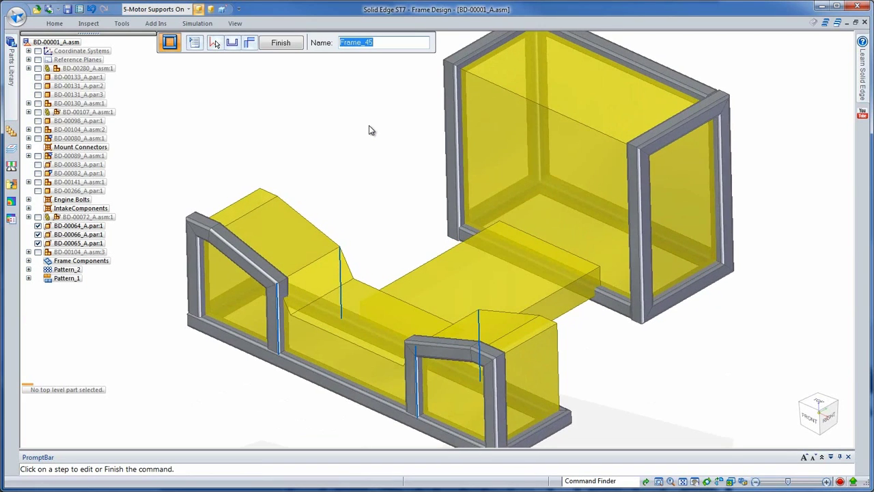
{"action": "right_click", "coordinate": [369, 125]}
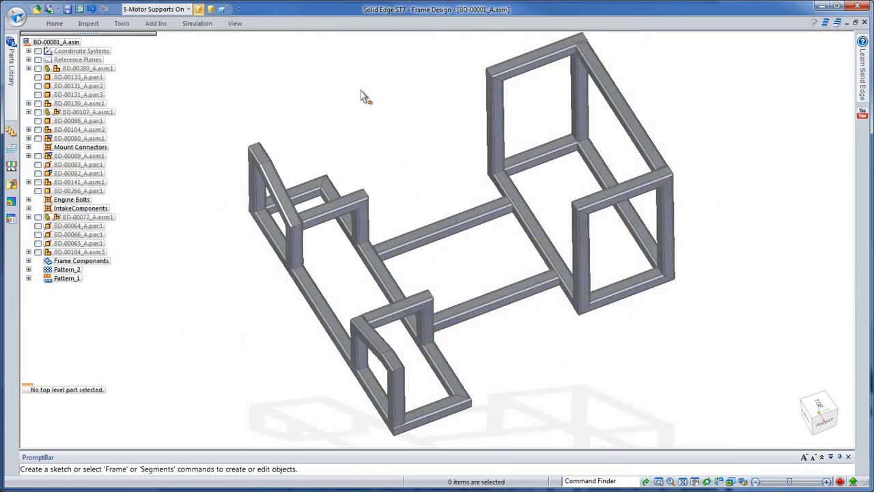
Move the sloped upper face of the long body BD-00066_A outward along its normal toward the engine mount.
{"action": "middle_click_drag", "start_coordinate": [361, 92], "coordinate": [203, 41]}
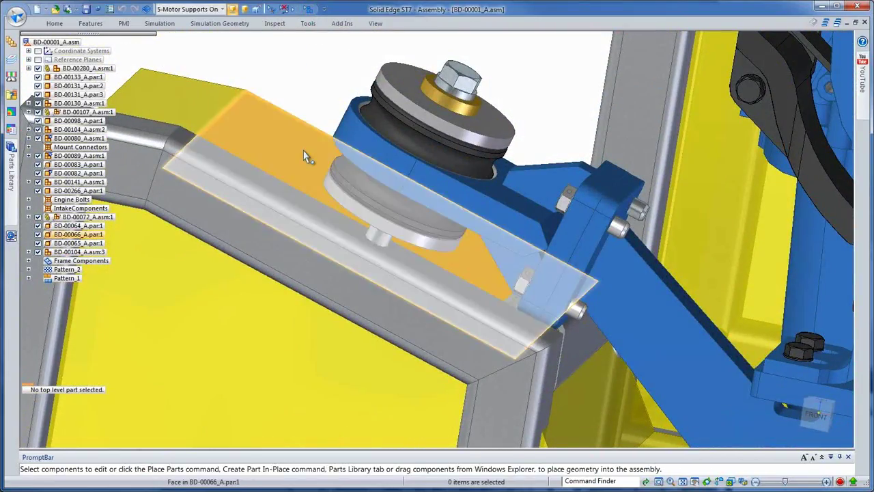
{"action": "left_click", "coordinate": [310, 149]}
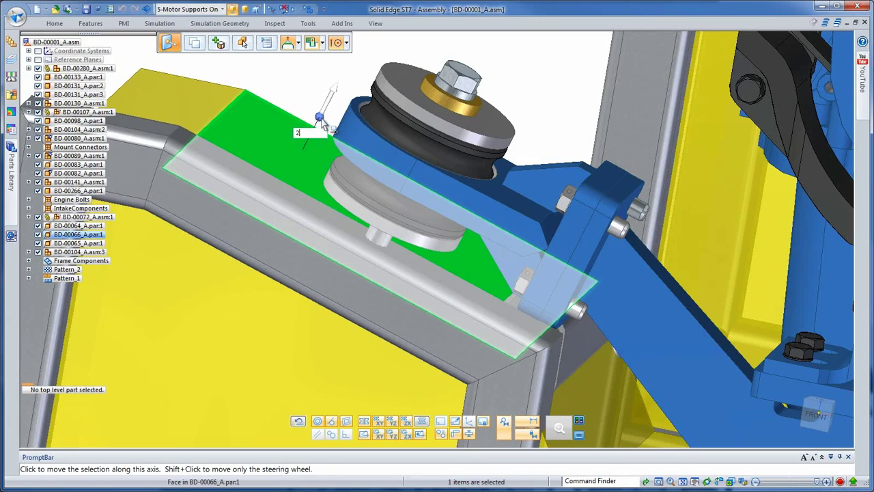
{"action": "left_click", "coordinate": [336, 94]}
{"action": "left_click", "coordinate": [345, 67]}
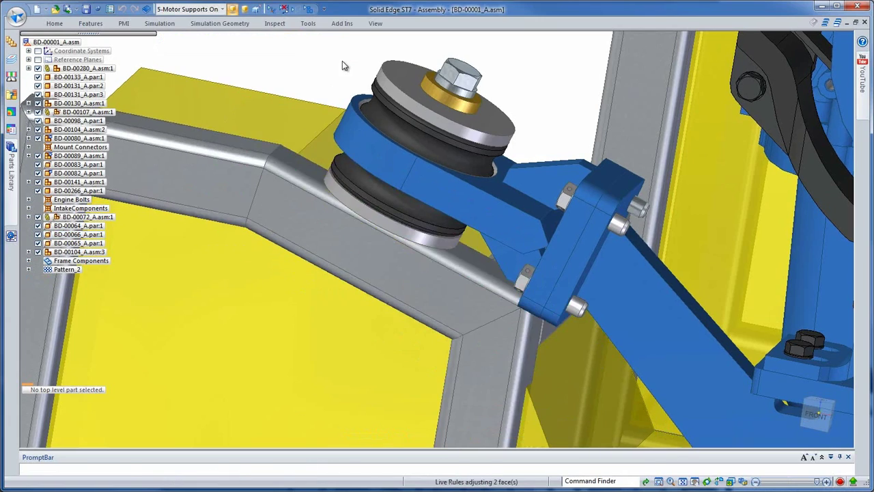
Hide the three yellow layout bodies BD-00064_A, BD-00066_A and BD-00065_A.
{"action": "left_click", "coordinate": [39, 226]}
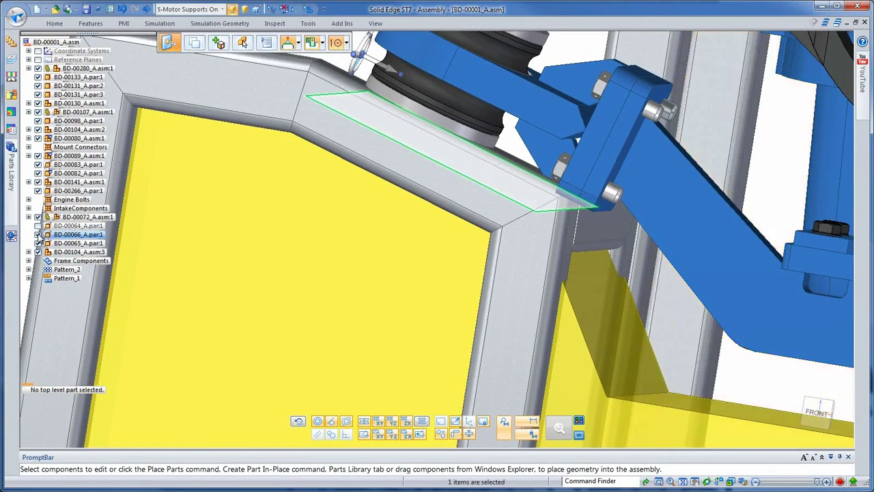
{"action": "left_click", "coordinate": [38, 234]}
{"action": "left_click", "coordinate": [38, 243]}
Show the whole engine on its frame from the back and apply the High Quality view style.
{"action": "middle_click_drag", "start_coordinate": [226, 238], "coordinate": [757, 261]}
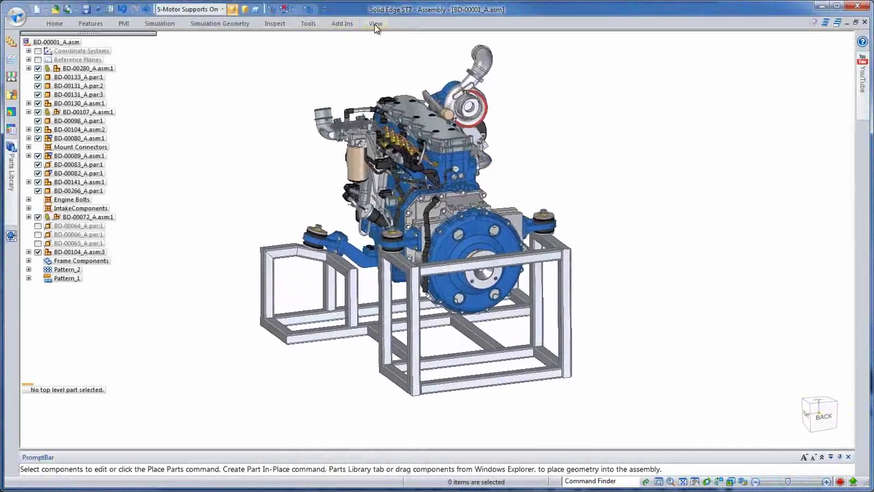
{"action": "left_click", "coordinate": [375, 24]}
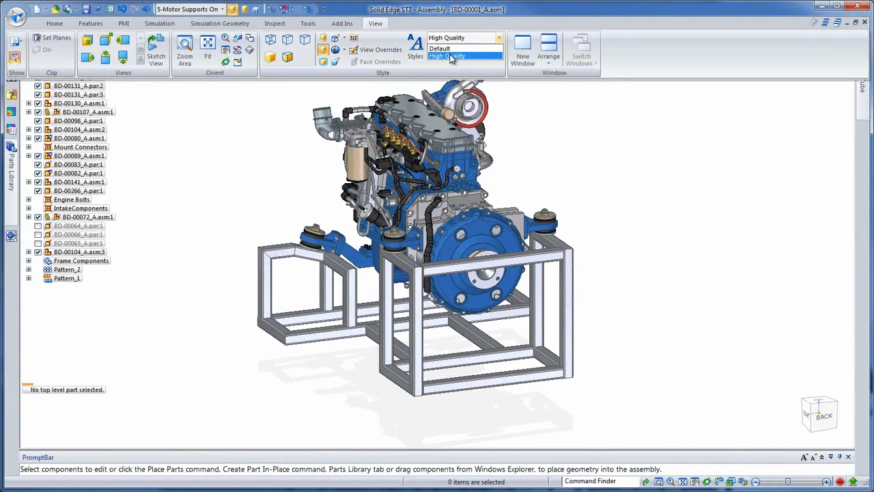
{"action": "left_click", "coordinate": [451, 56]}
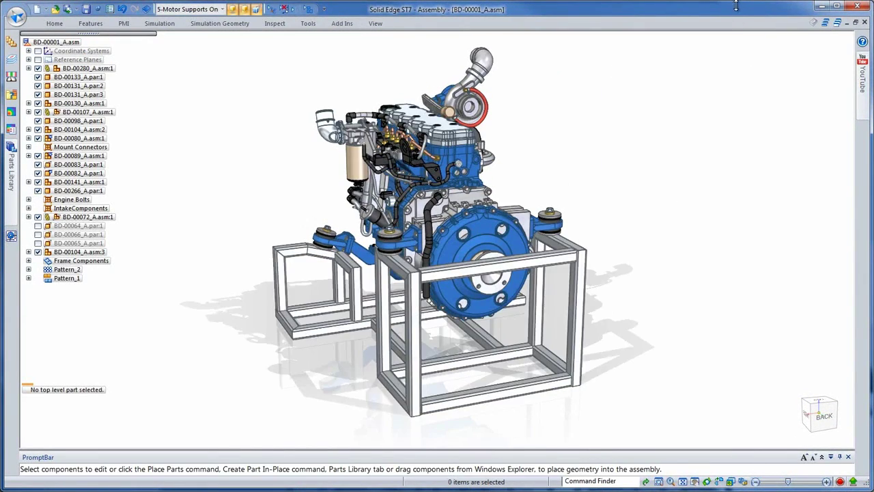